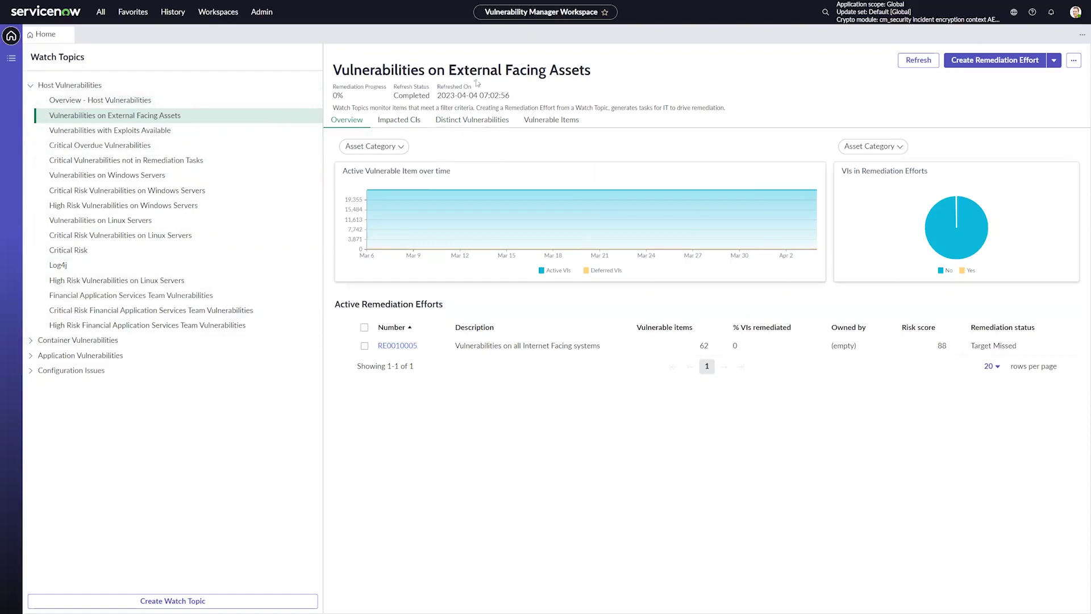
View the Overview - Container Vulnerabilities topic, then the Overview - Configuration Issues topic
{"action": "mouse_move", "coordinate": [630, 194]}
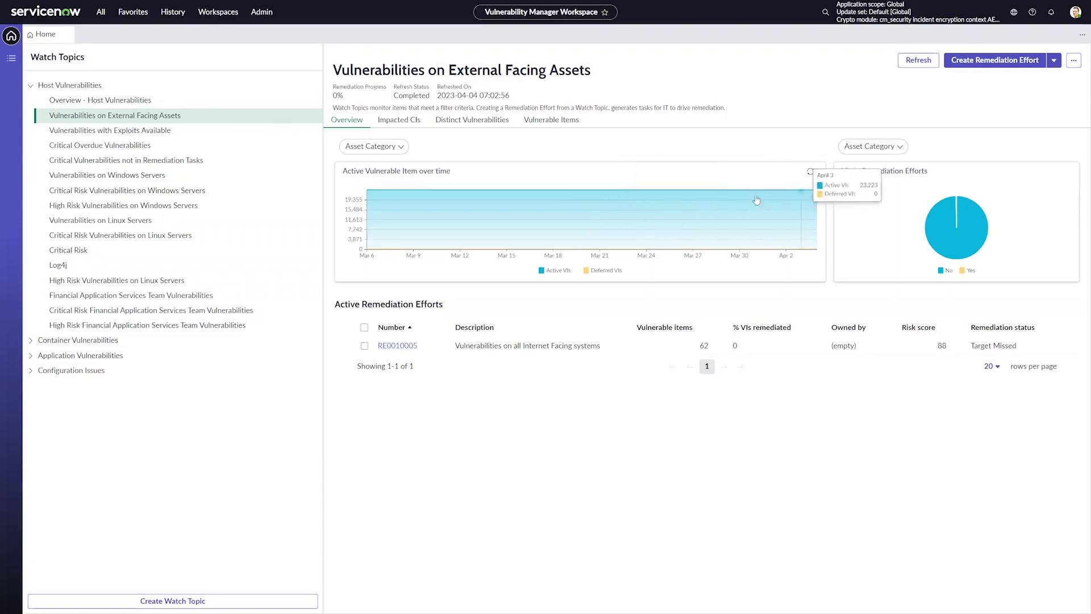
{"action": "mouse_move", "coordinate": [796, 193]}
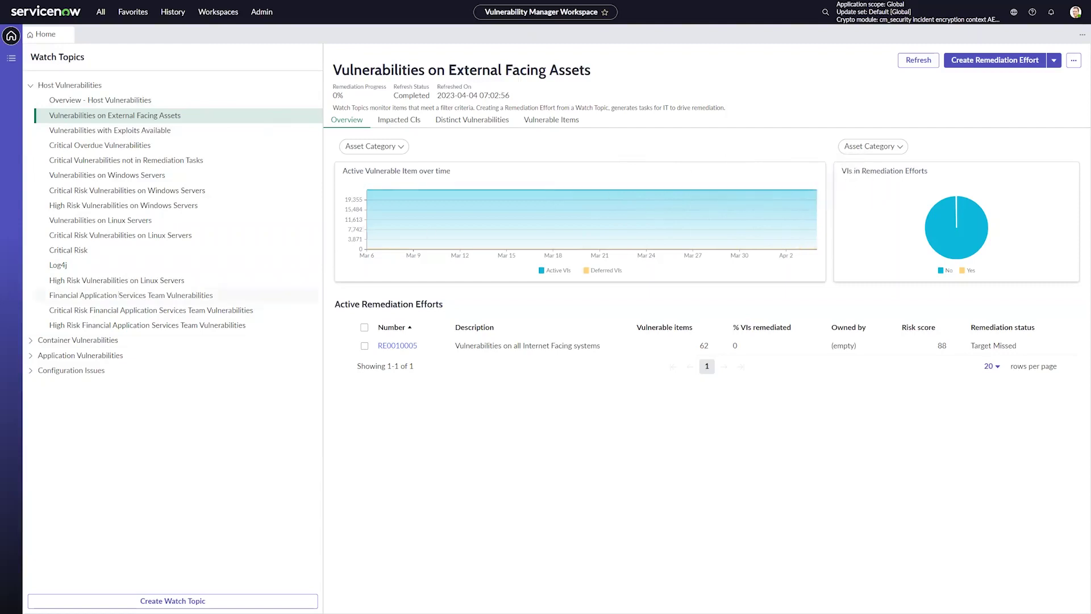
{"action": "left_click", "coordinate": [31, 340]}
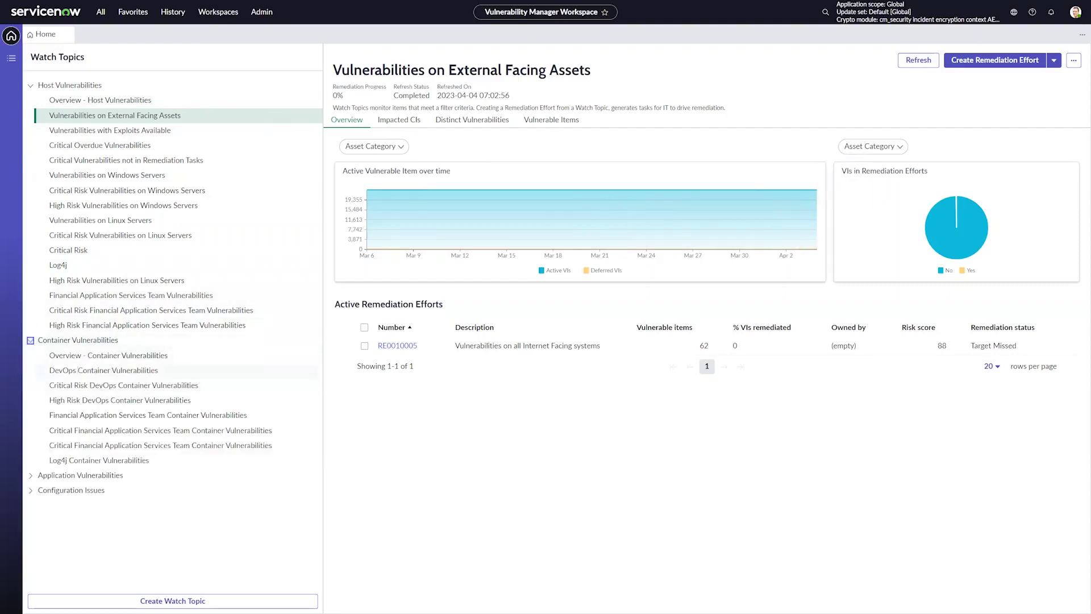
{"action": "left_click", "coordinate": [84, 356]}
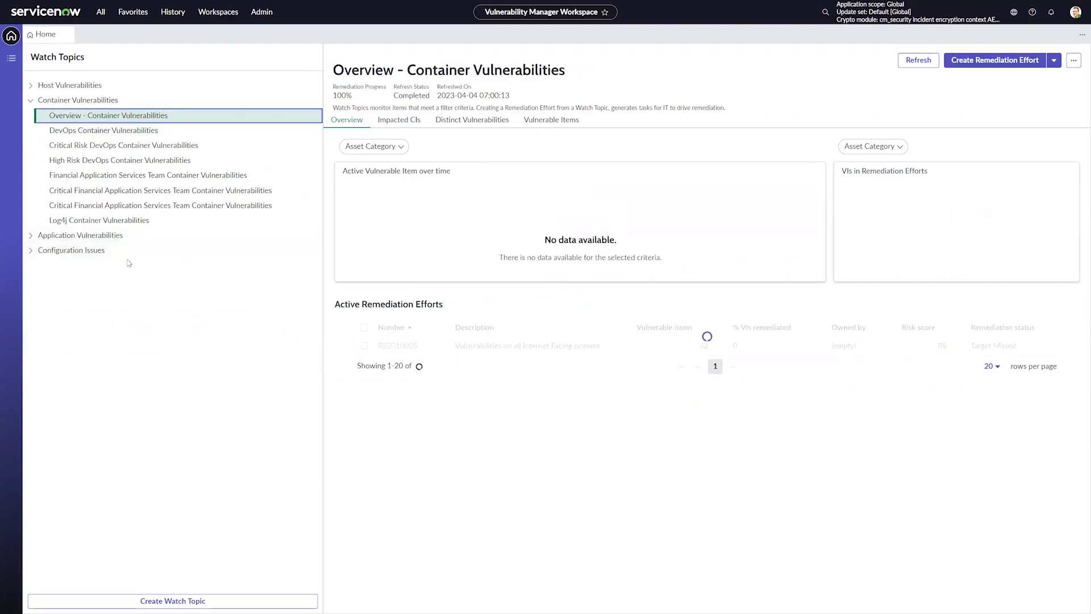
{"action": "left_click", "coordinate": [30, 251]}
{"action": "left_click", "coordinate": [93, 267]}
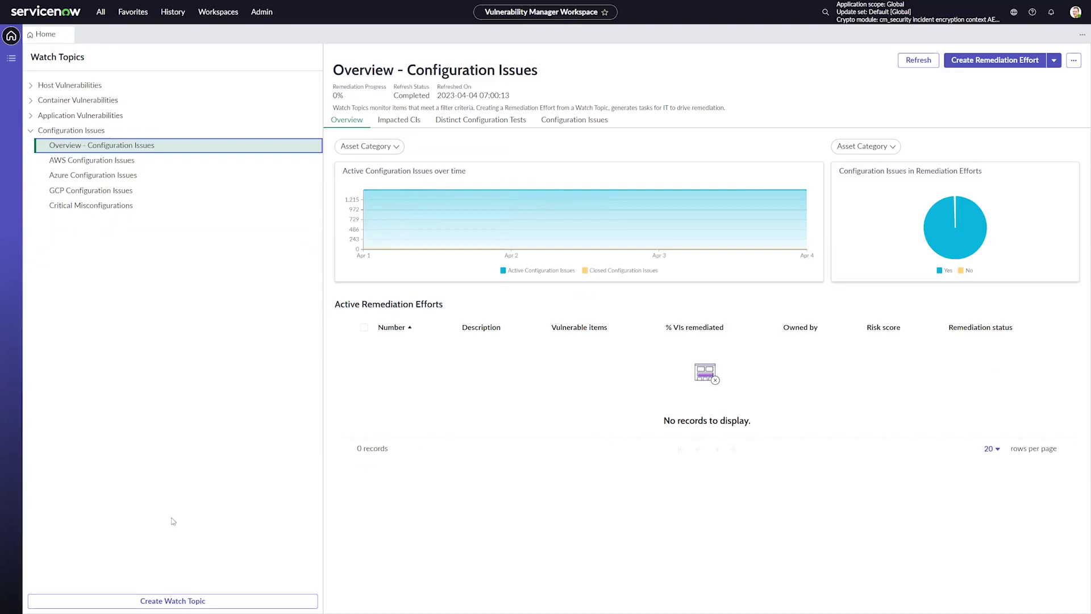
{"action": "left_click", "coordinate": [169, 603]}
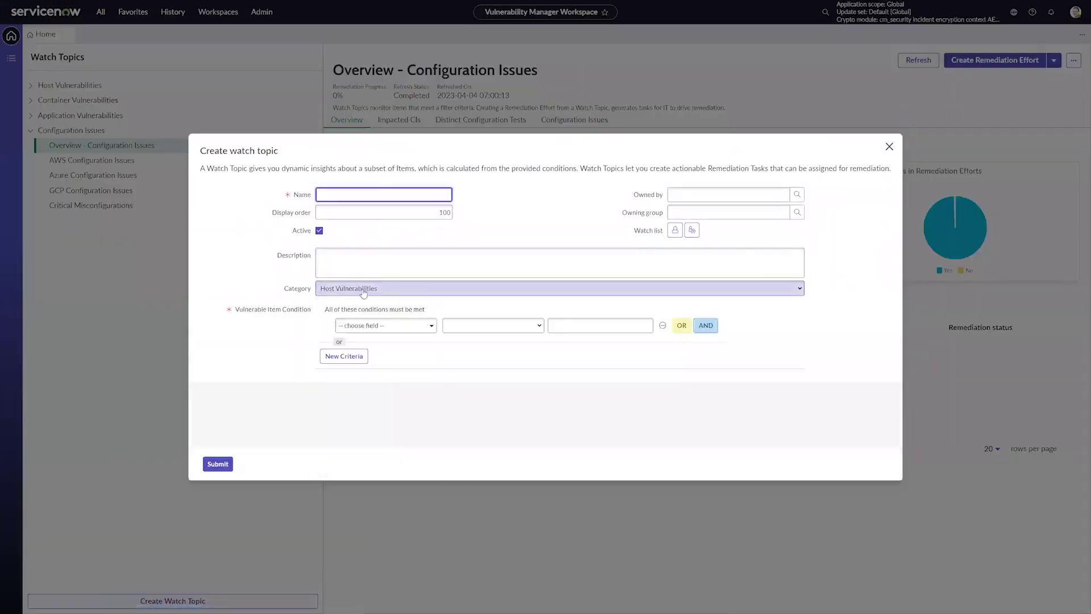
{"action": "left_click", "coordinate": [357, 289]}
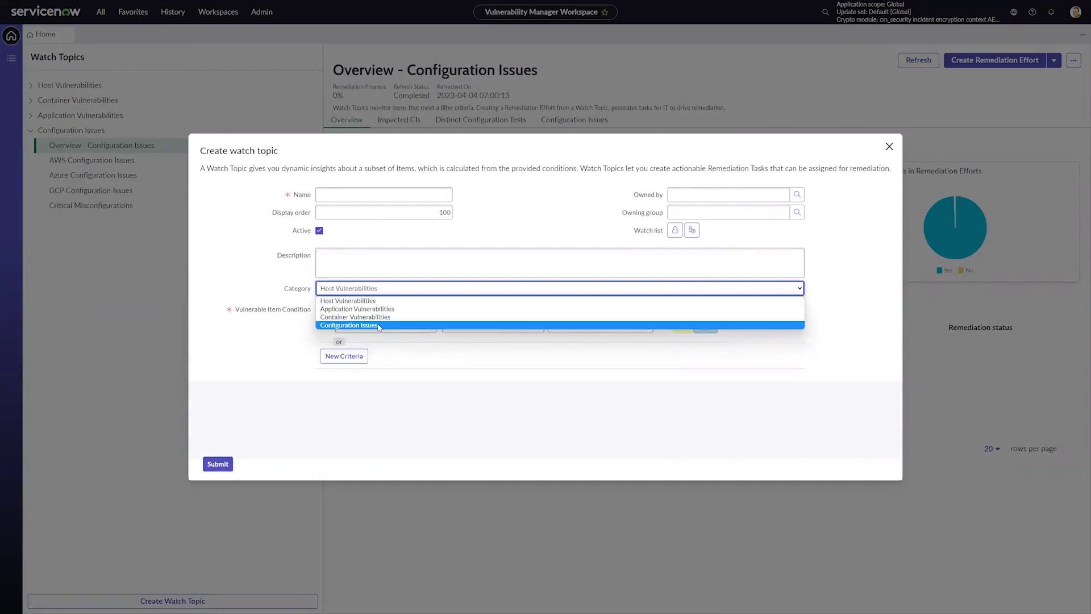
{"action": "left_click", "coordinate": [595, 192]}
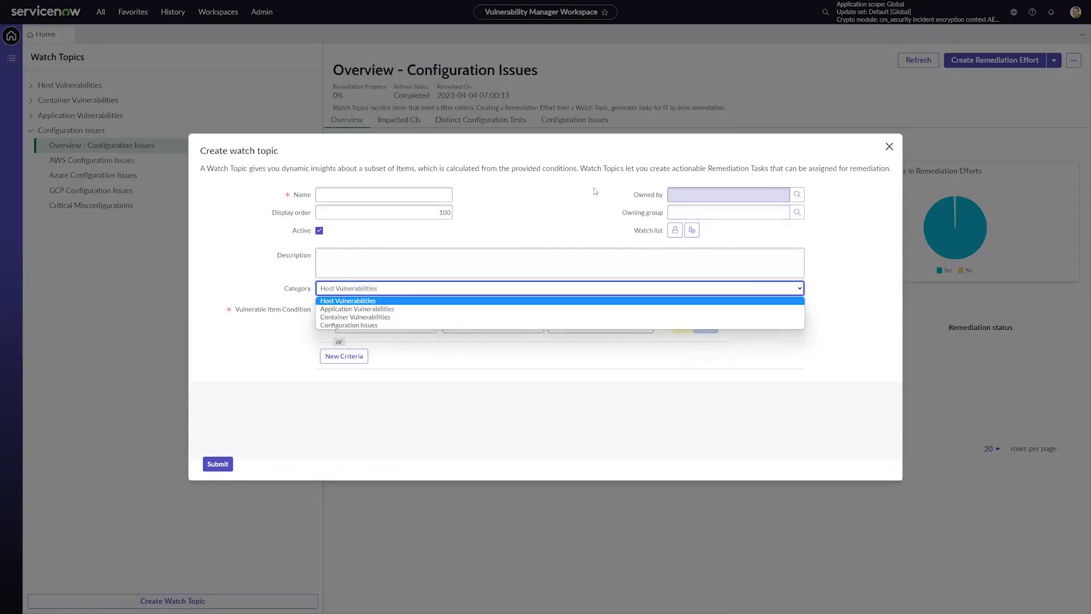
{"action": "left_click", "coordinate": [893, 149]}
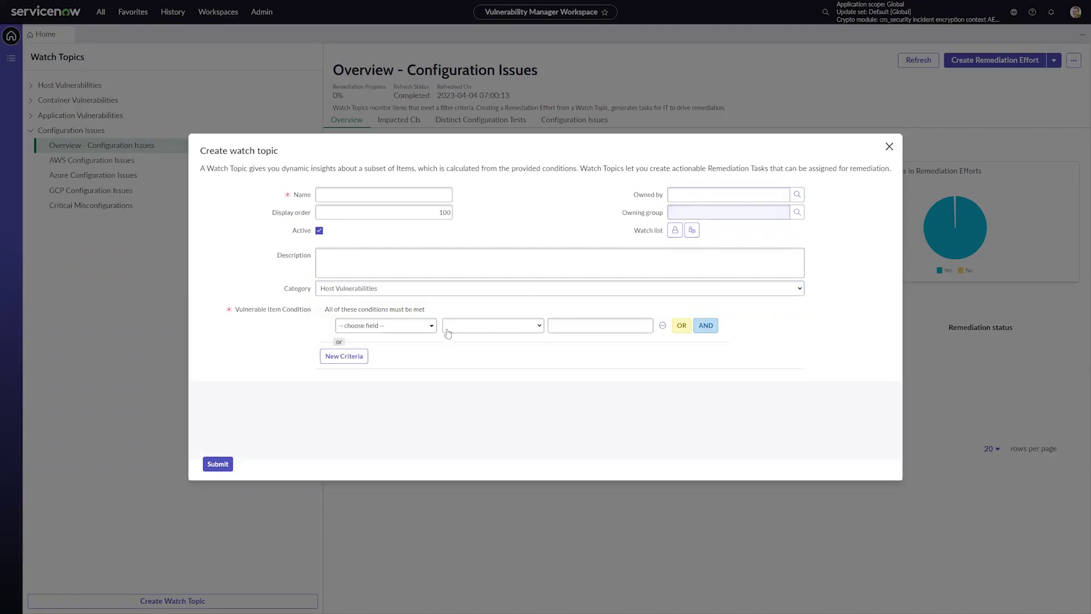
{"action": "left_click", "coordinate": [889, 147]}
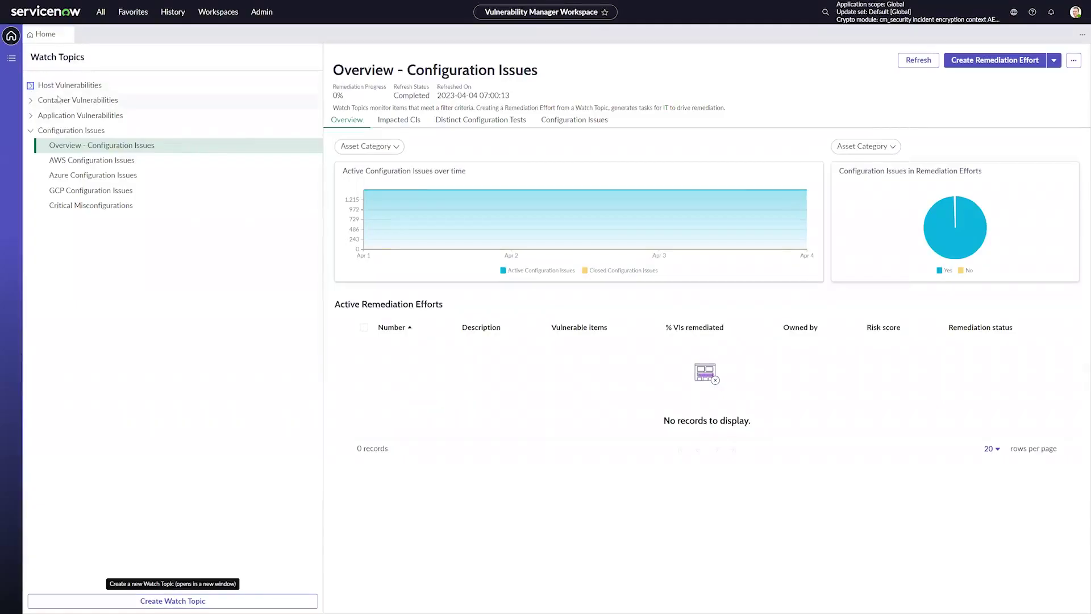
Expand Host Vulnerabilities and select Vulnerabilities on External Facing Assets
{"action": "left_click", "coordinate": [31, 85]}
{"action": "key", "text": "Return"}
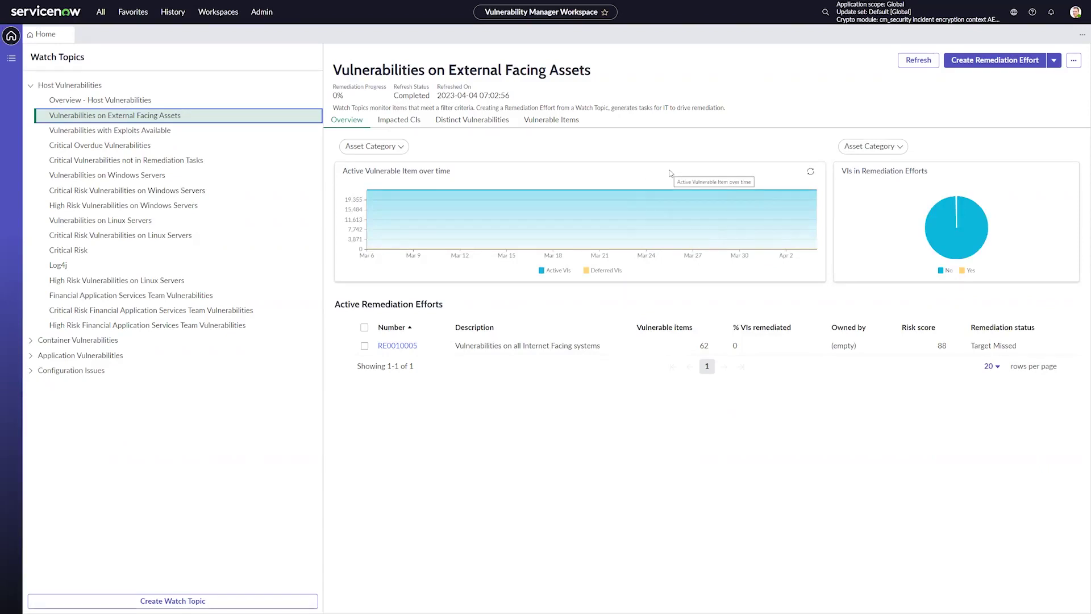
Leave for the list view and browse active remediation efforts, active host vulnerable items, CVEs and App Vulnerabilities
{"action": "left_click", "coordinate": [11, 59]}
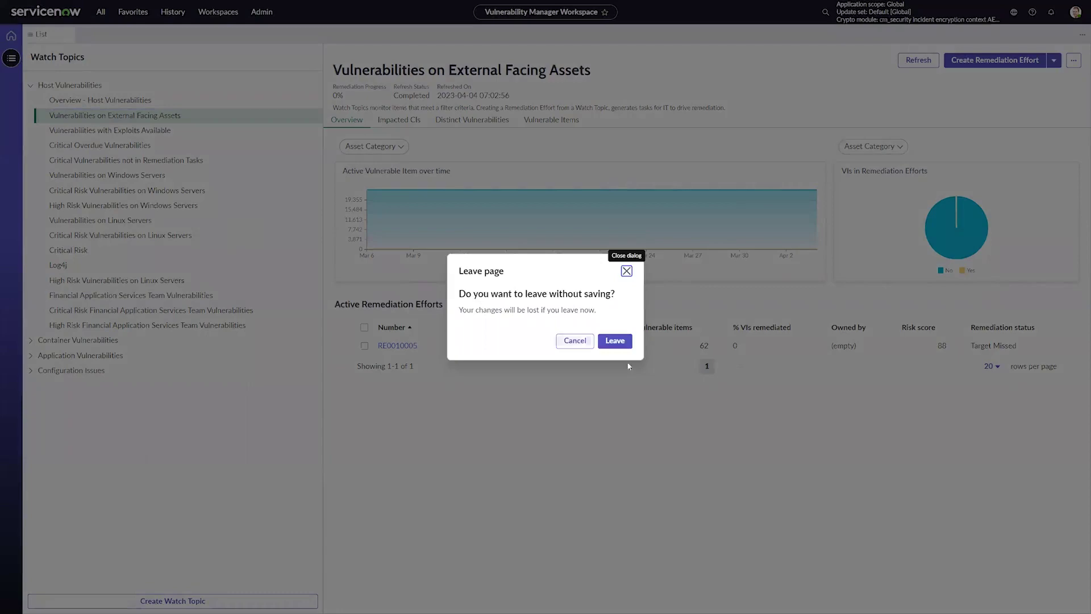
{"action": "left_click", "coordinate": [612, 340]}
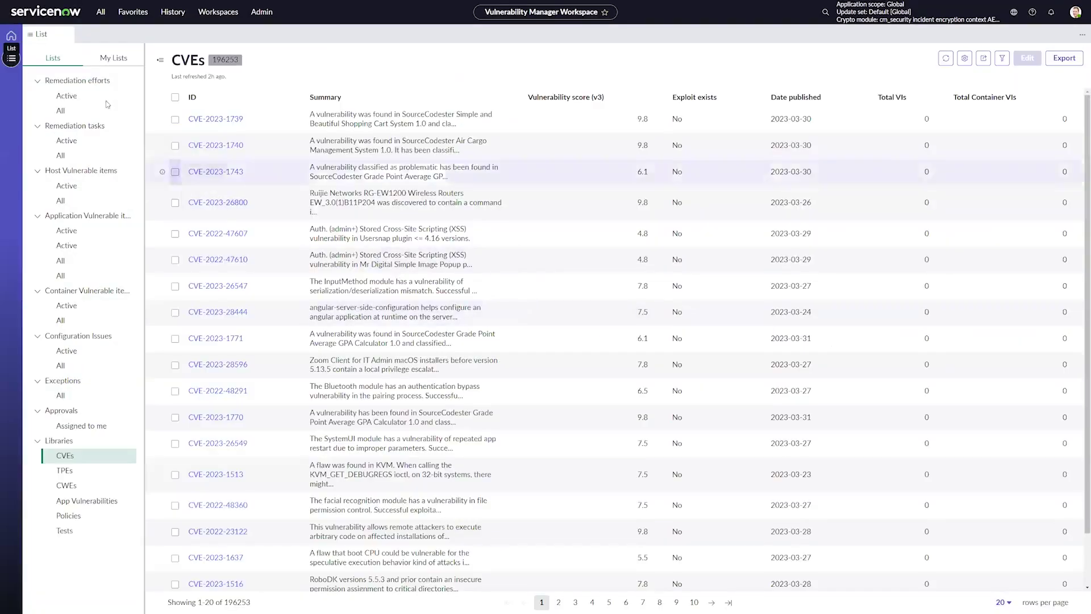
{"action": "left_click", "coordinate": [65, 95]}
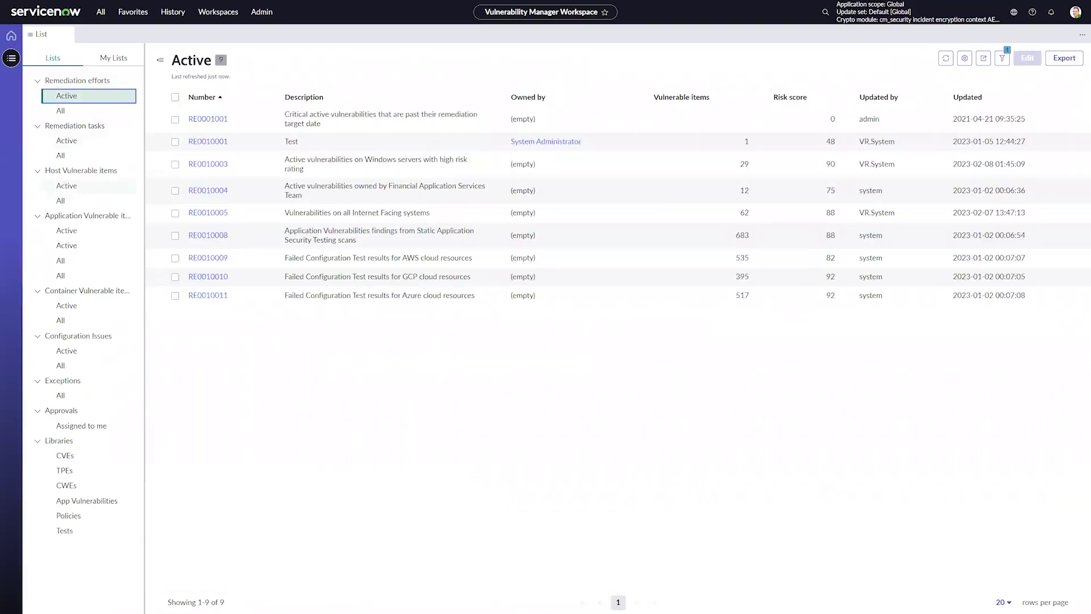
{"action": "left_click", "coordinate": [74, 182]}
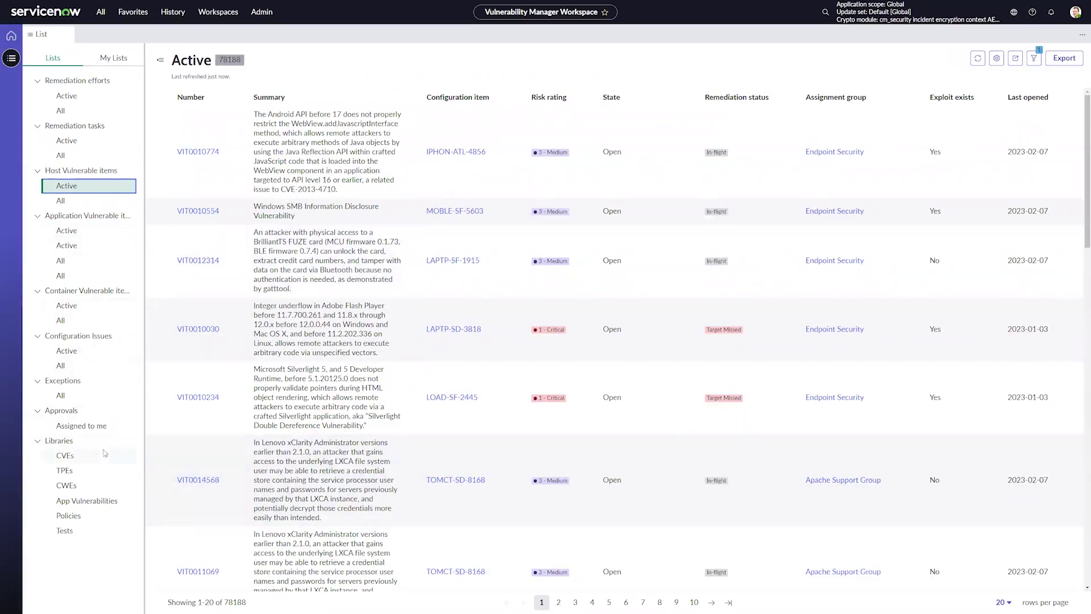
{"action": "left_click", "coordinate": [66, 456]}
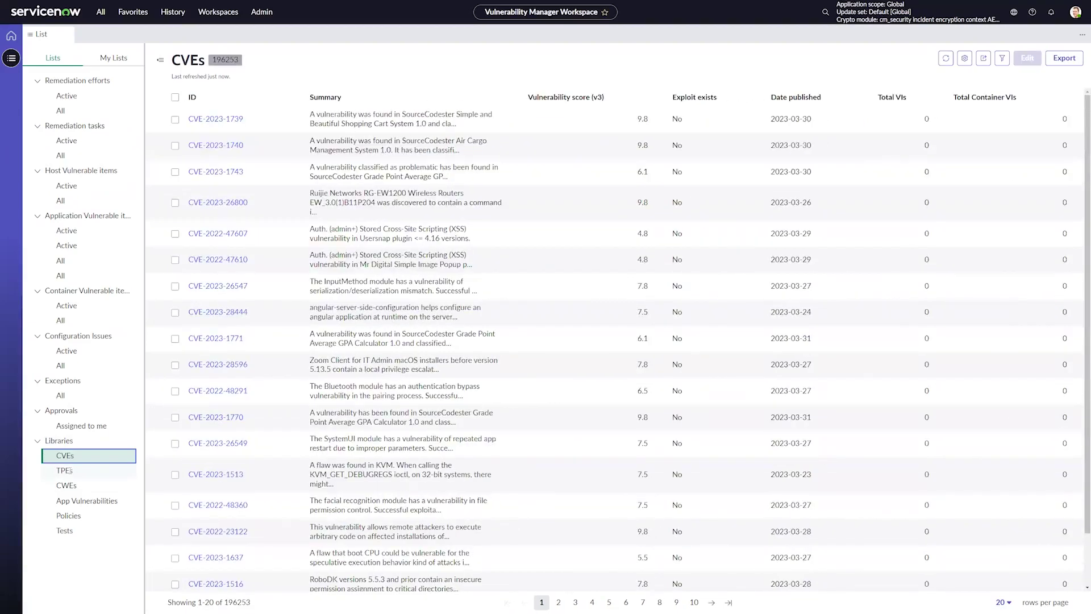
{"action": "left_click", "coordinate": [96, 502]}
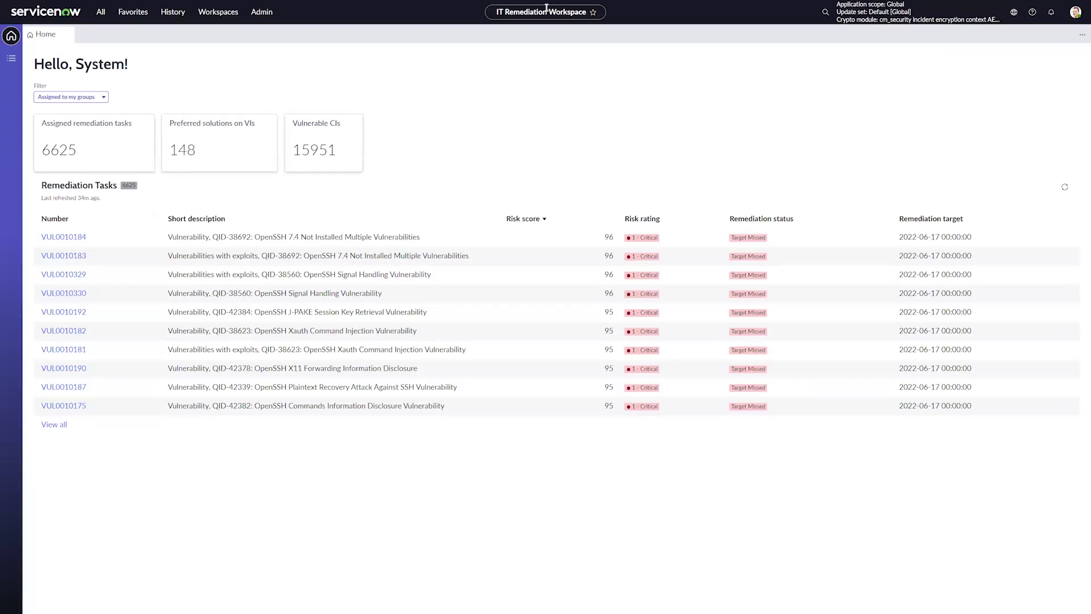
In the list view, show the remediation tasks assigned to my group
{"action": "left_click", "coordinate": [10, 58]}
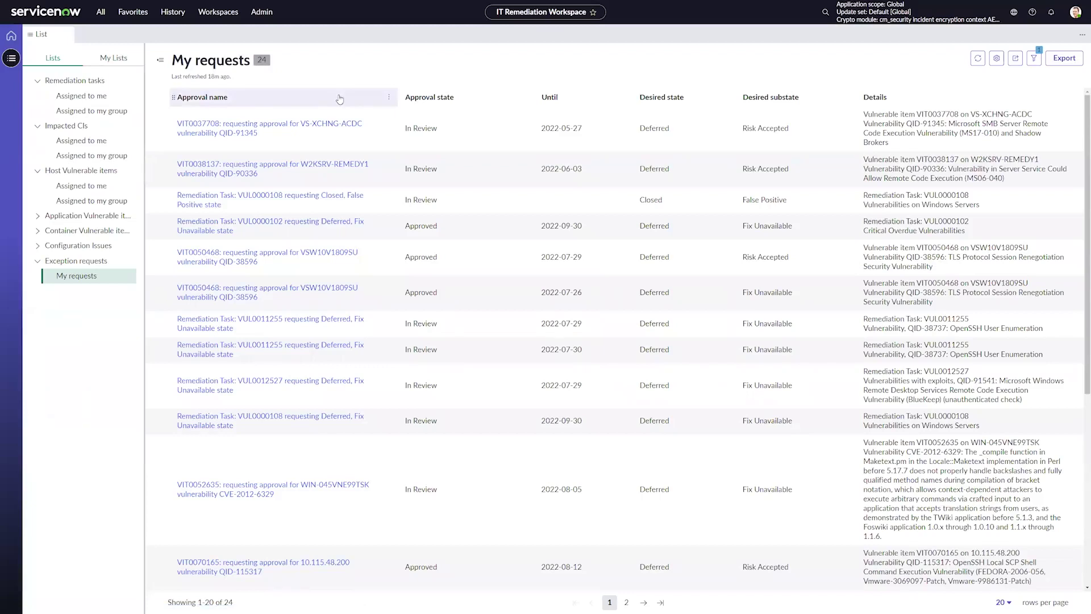
{"action": "left_click", "coordinate": [89, 111]}
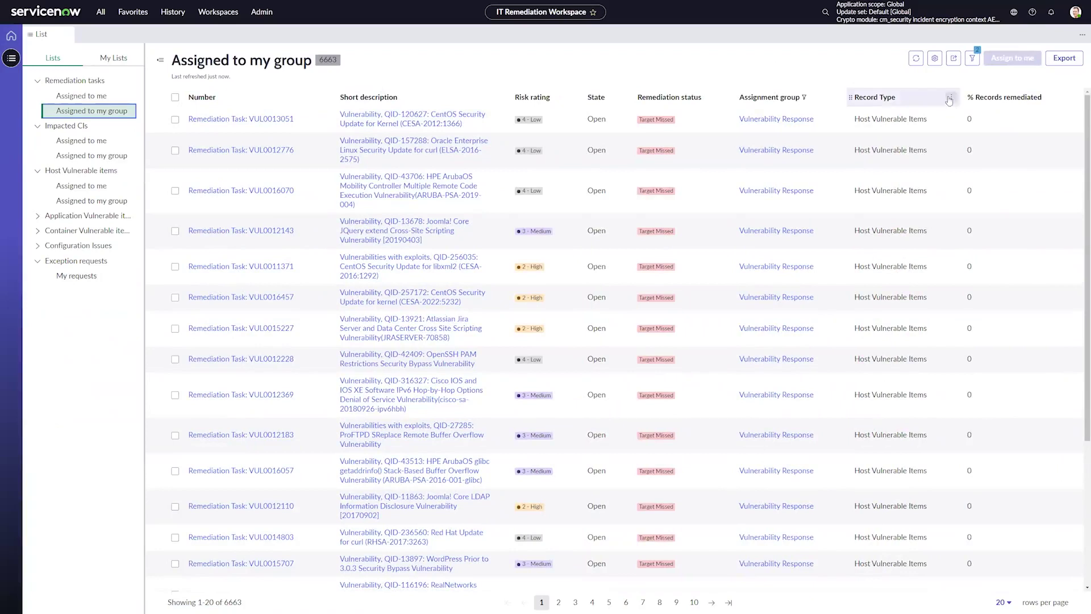
Group the tasks by Record Type and expand the Application and Host Vulnerable Items groups
{"action": "left_click", "coordinate": [950, 97]}
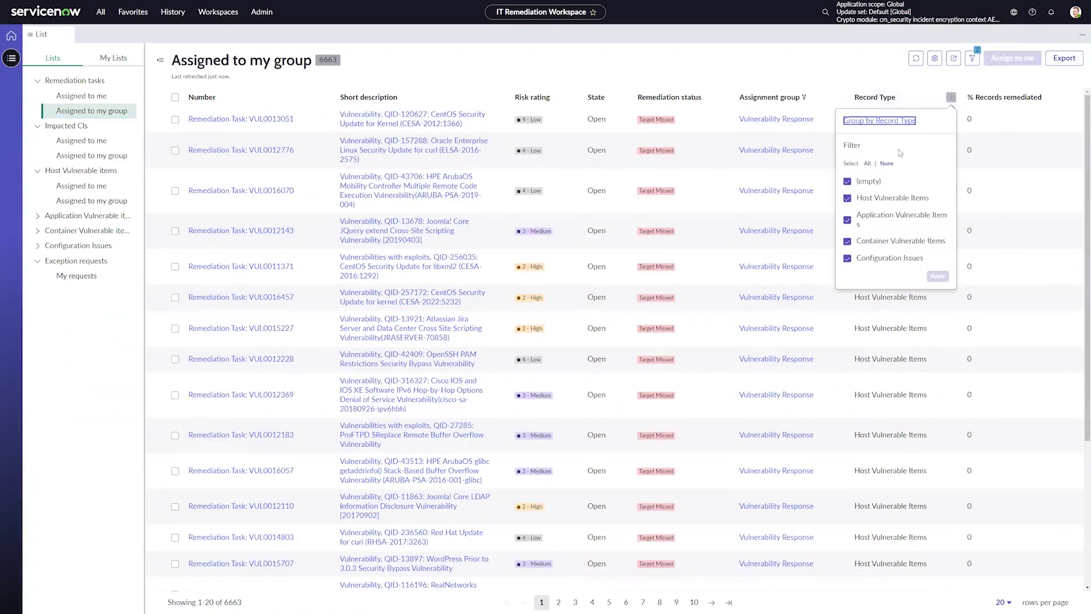
{"action": "left_click", "coordinate": [883, 123]}
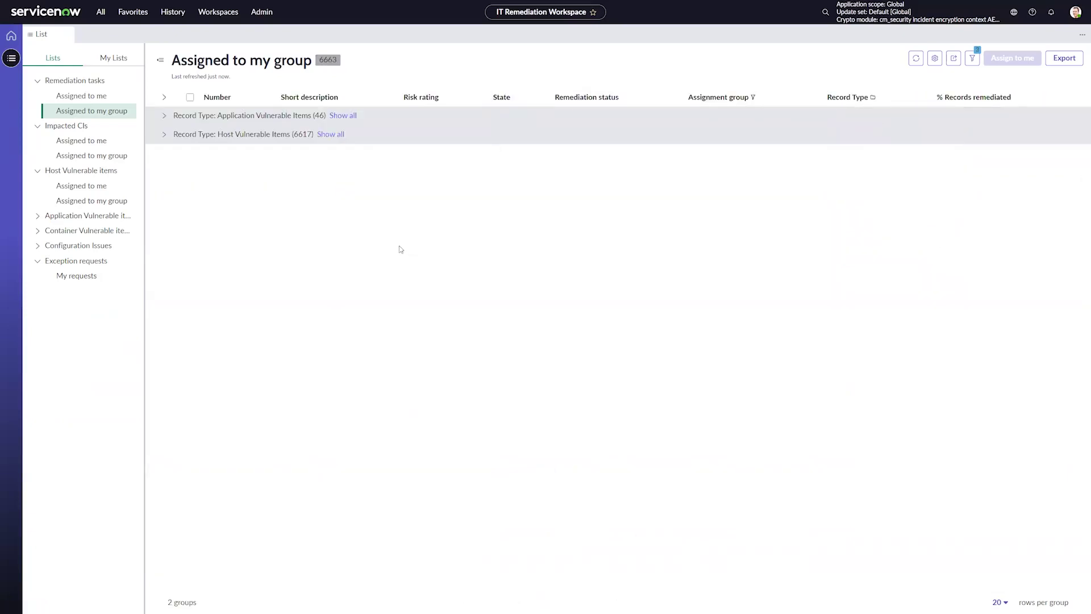
{"action": "left_click", "coordinate": [163, 136]}
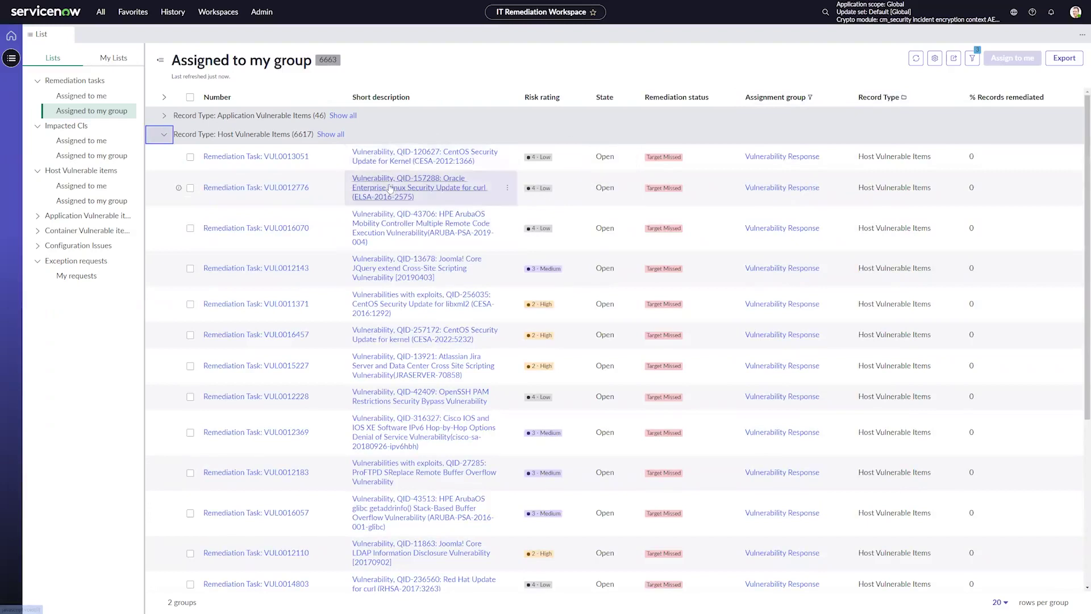
{"action": "left_click", "coordinate": [164, 116]}
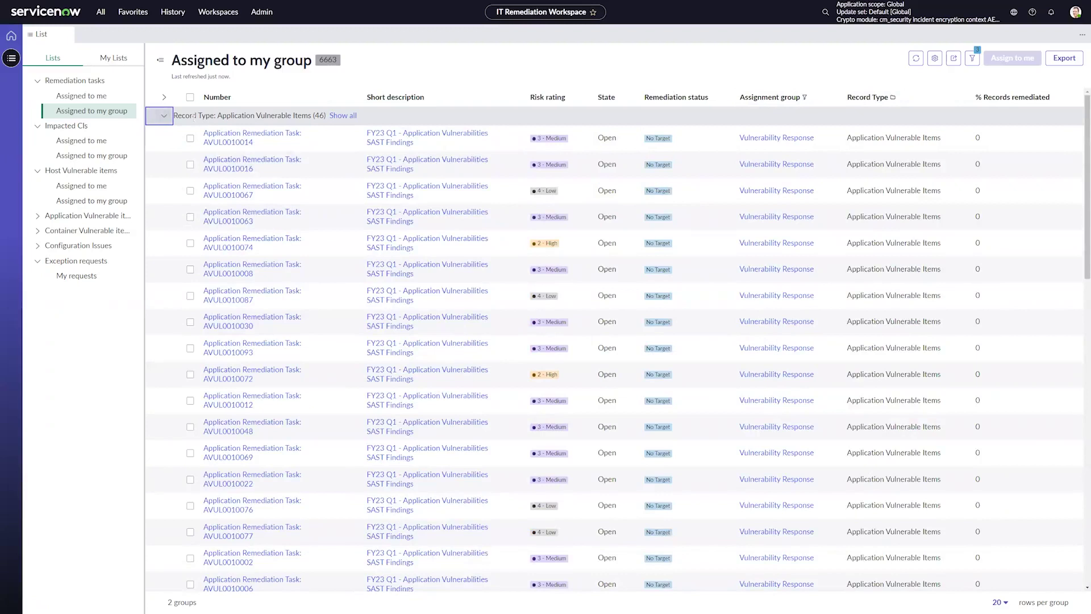
{"action": "left_click", "coordinate": [164, 117]}
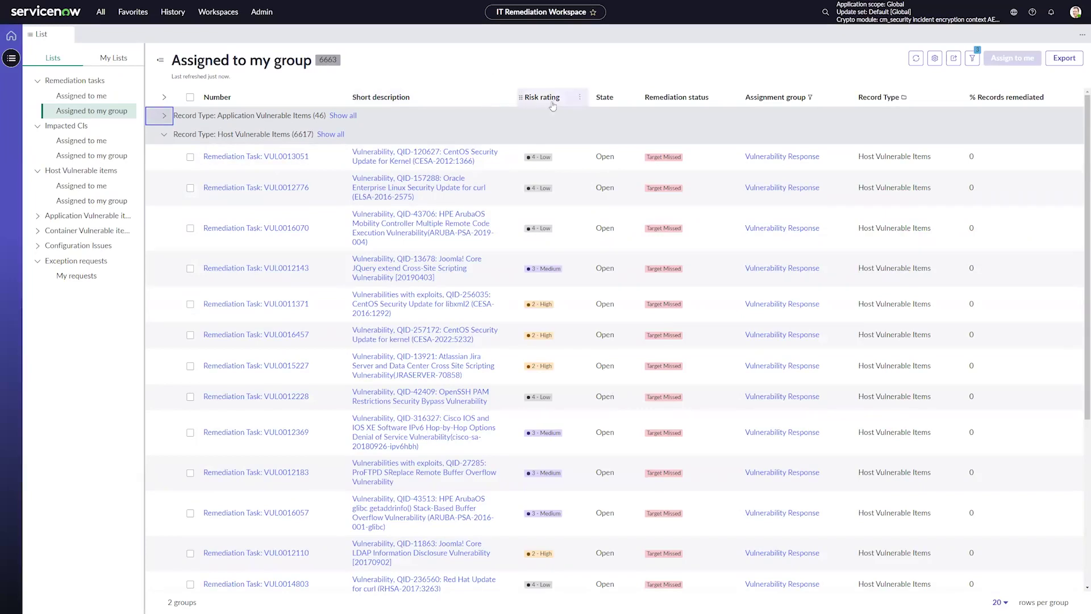
Group the tasks by Risk rating, briefly expanding then collapsing the High and Critical groups
{"action": "left_click", "coordinate": [580, 98]}
{"action": "left_click", "coordinate": [511, 123]}
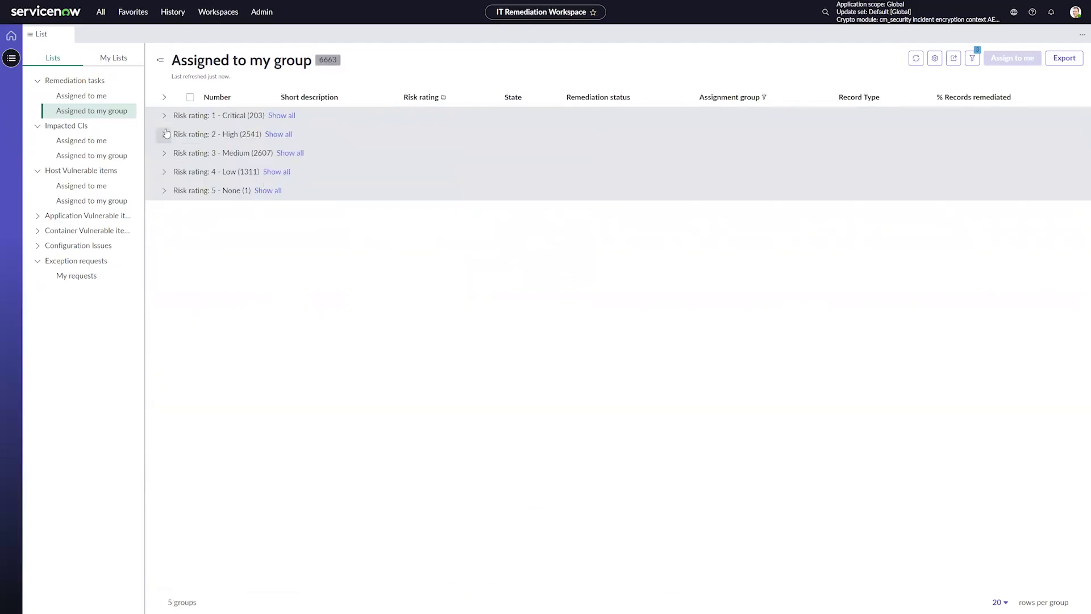
{"action": "left_click", "coordinate": [165, 135]}
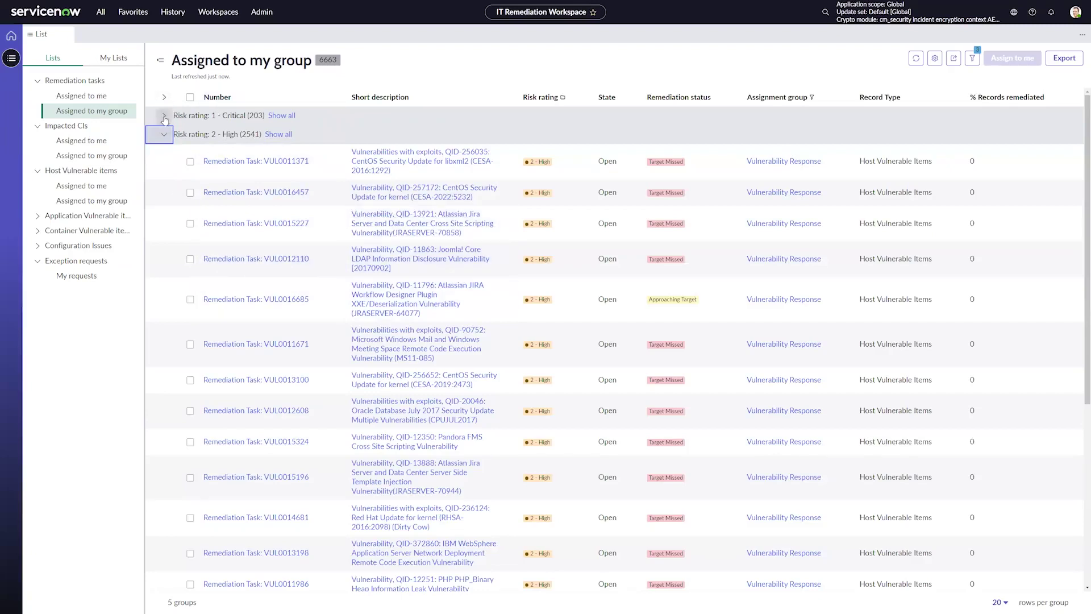
{"action": "left_click", "coordinate": [165, 116]}
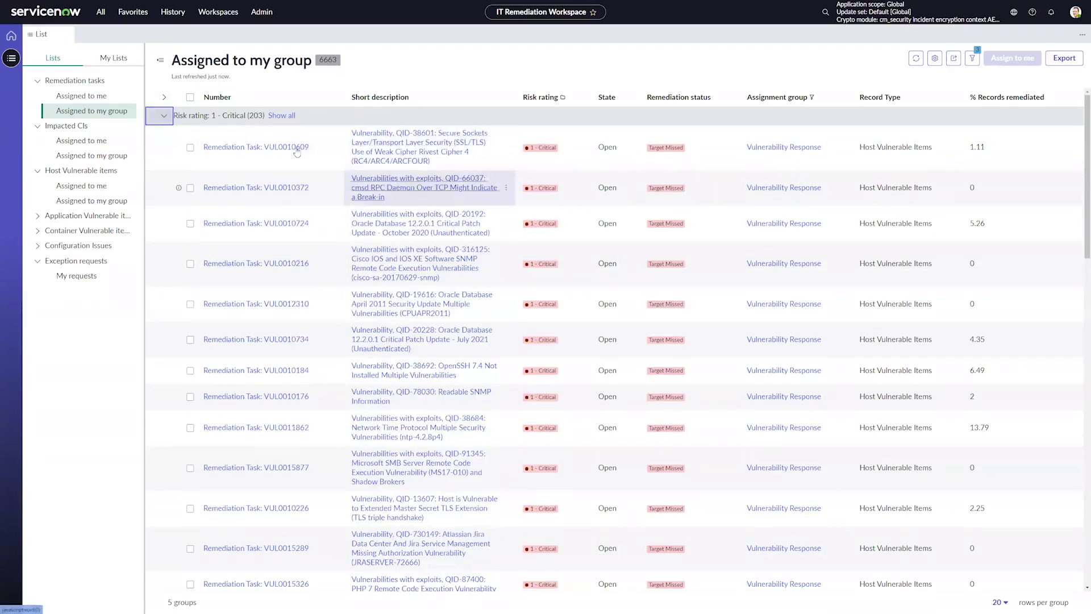
{"action": "left_click", "coordinate": [163, 118]}
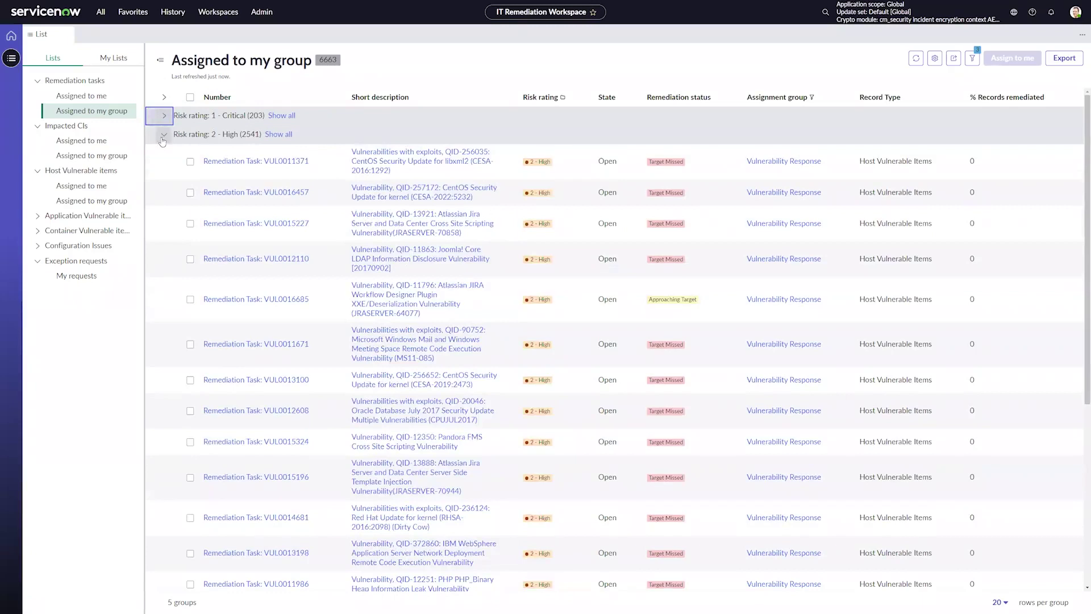
{"action": "left_click", "coordinate": [164, 135]}
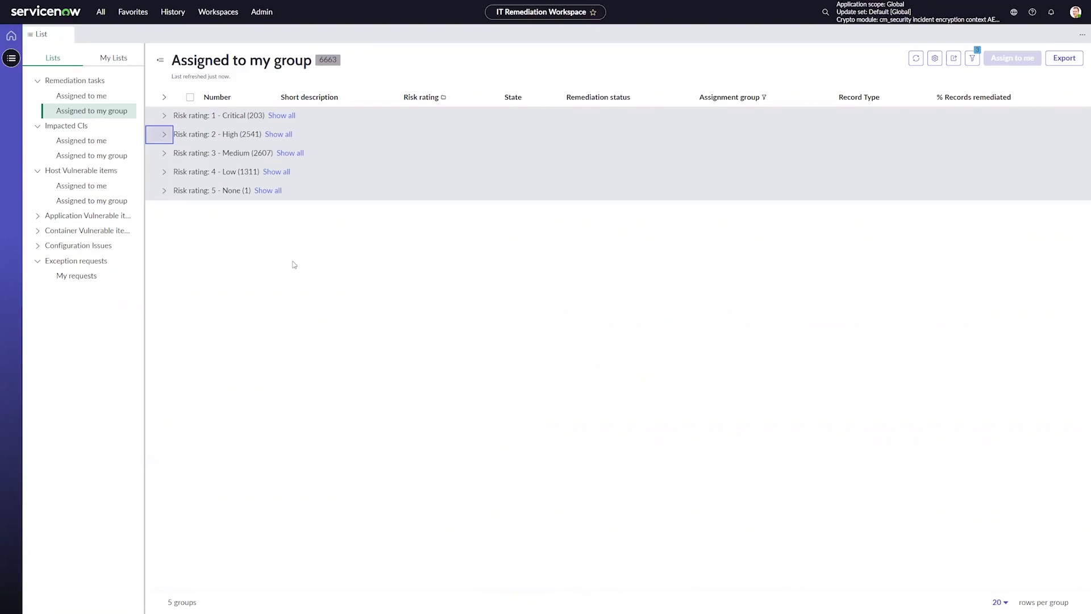
Group Impacted CIs assigned to my group by Record Type, then show Host Vulnerable items assigned to my group
{"action": "left_click", "coordinate": [80, 156]}
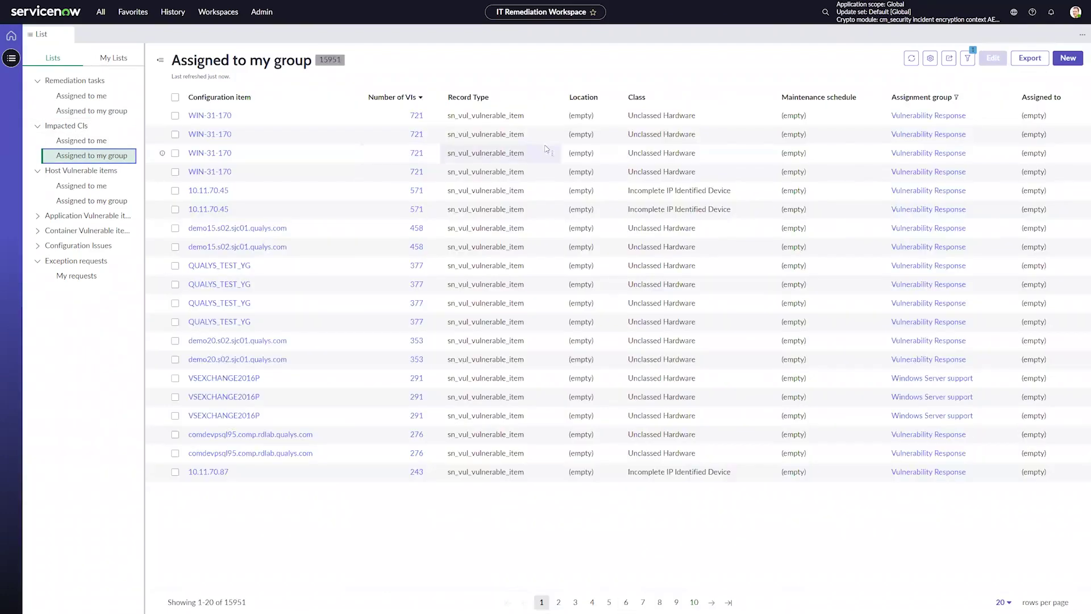
{"action": "left_click", "coordinate": [555, 99]}
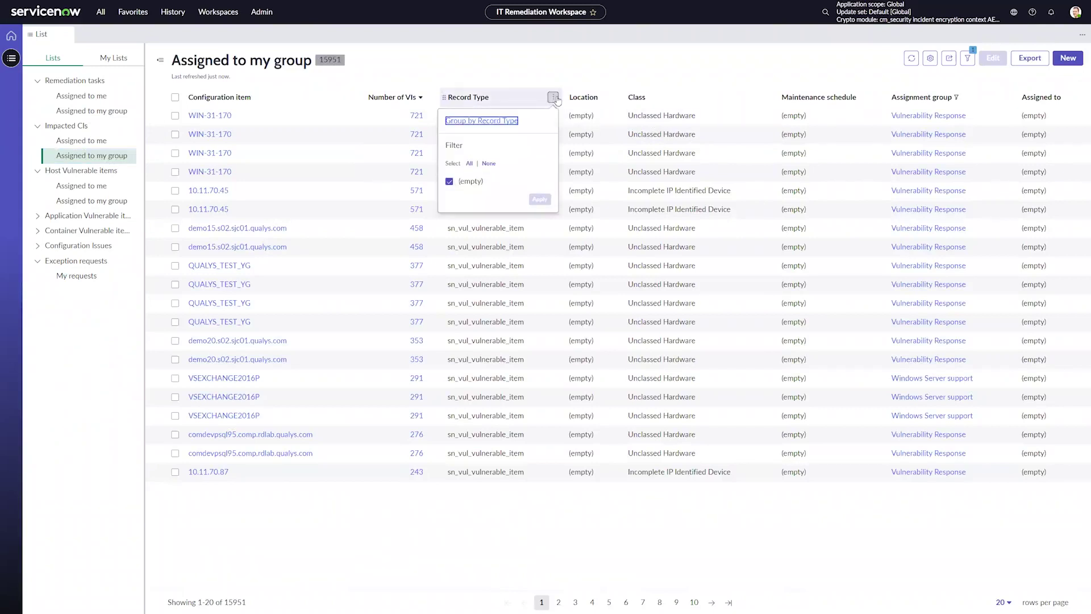
{"action": "left_click", "coordinate": [500, 122]}
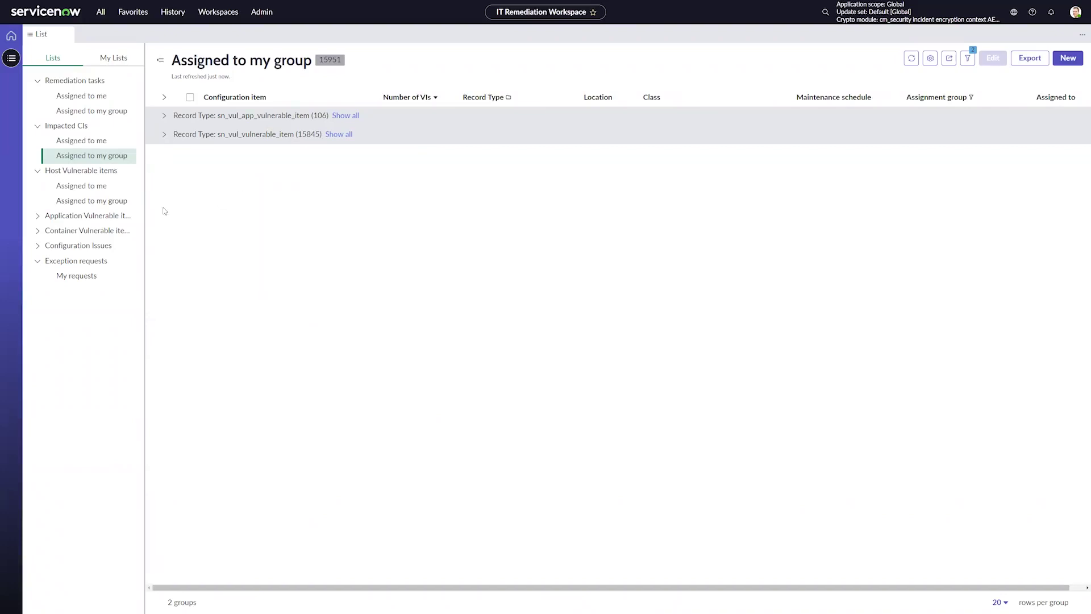
{"action": "left_click", "coordinate": [91, 201]}
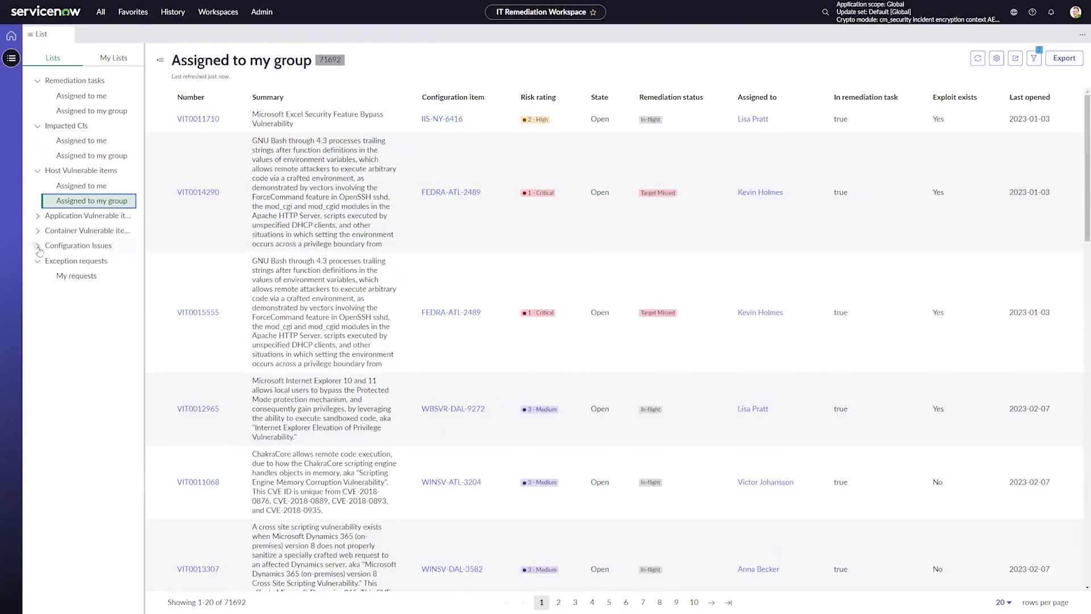
Expand the Application, Container and Configuration Issues categories, then show Exception requests > My requests
{"action": "left_click", "coordinate": [38, 215]}
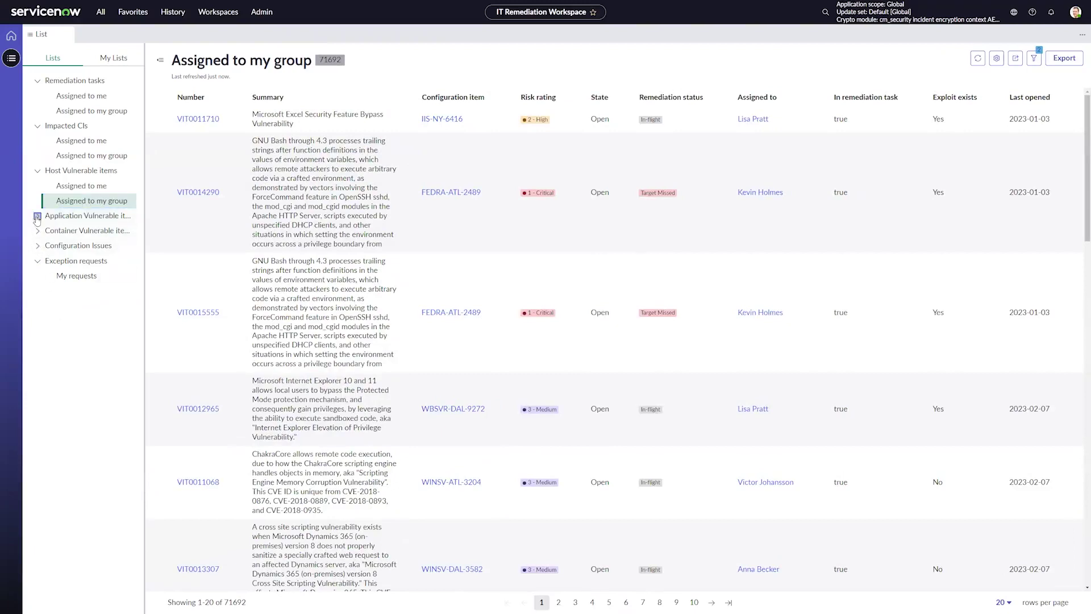
{"action": "left_click", "coordinate": [38, 260]}
{"action": "left_click", "coordinate": [38, 306]}
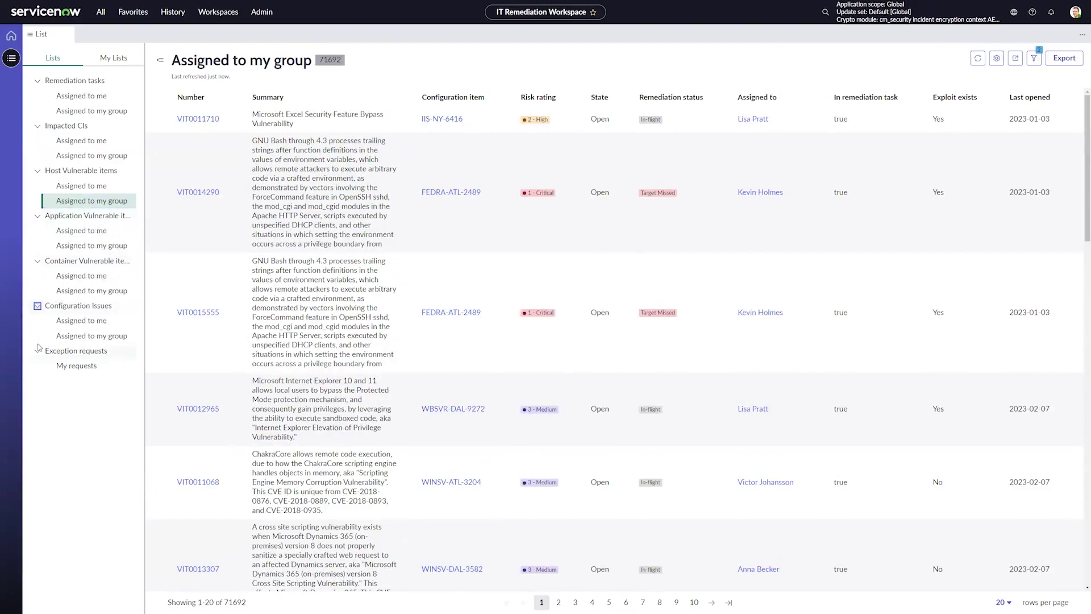
{"action": "left_click", "coordinate": [78, 366]}
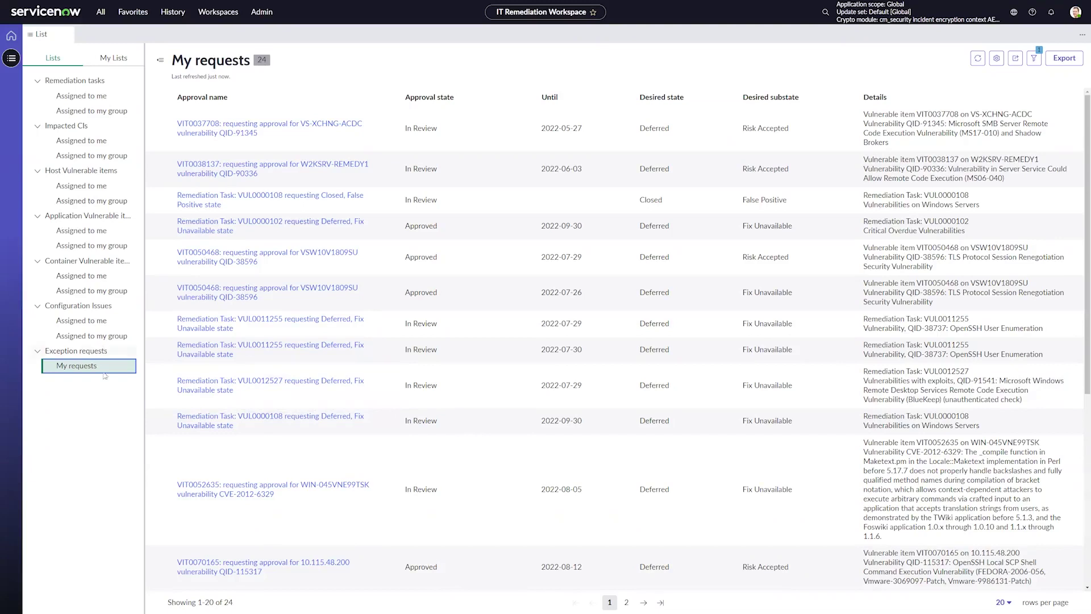
Check the empty My Lists tab, starting a new personal list and then cancelling it
{"action": "left_click", "coordinate": [117, 65]}
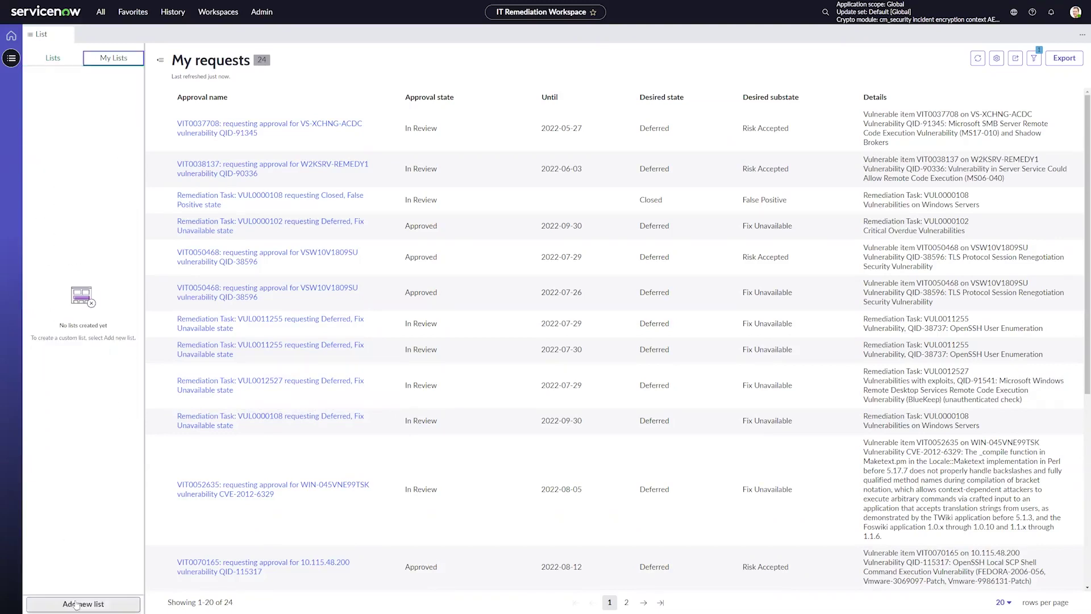
{"action": "left_click", "coordinate": [85, 603]}
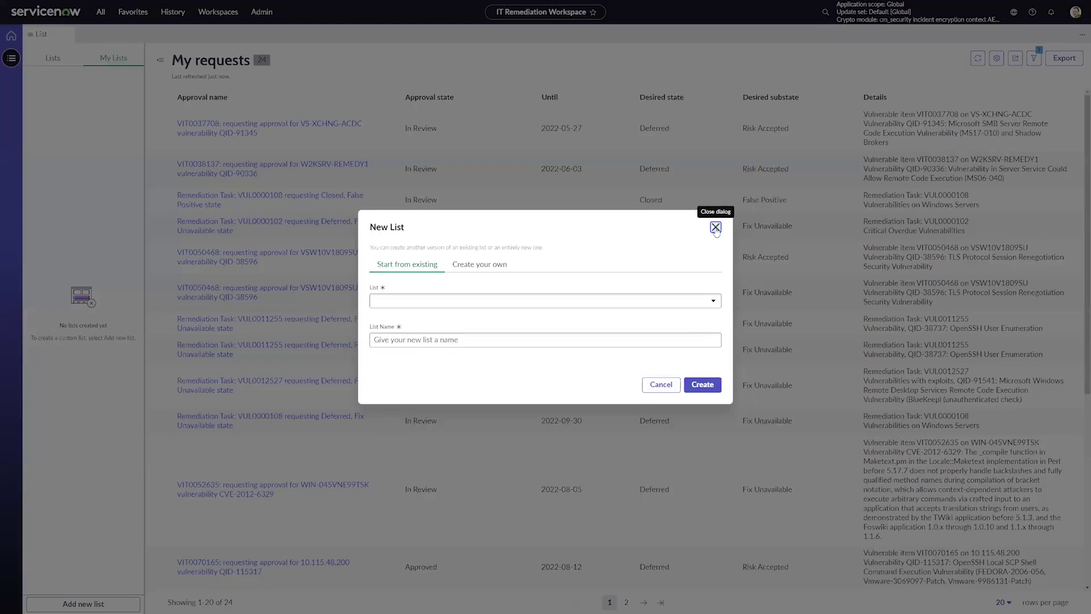
{"action": "left_click", "coordinate": [715, 227]}
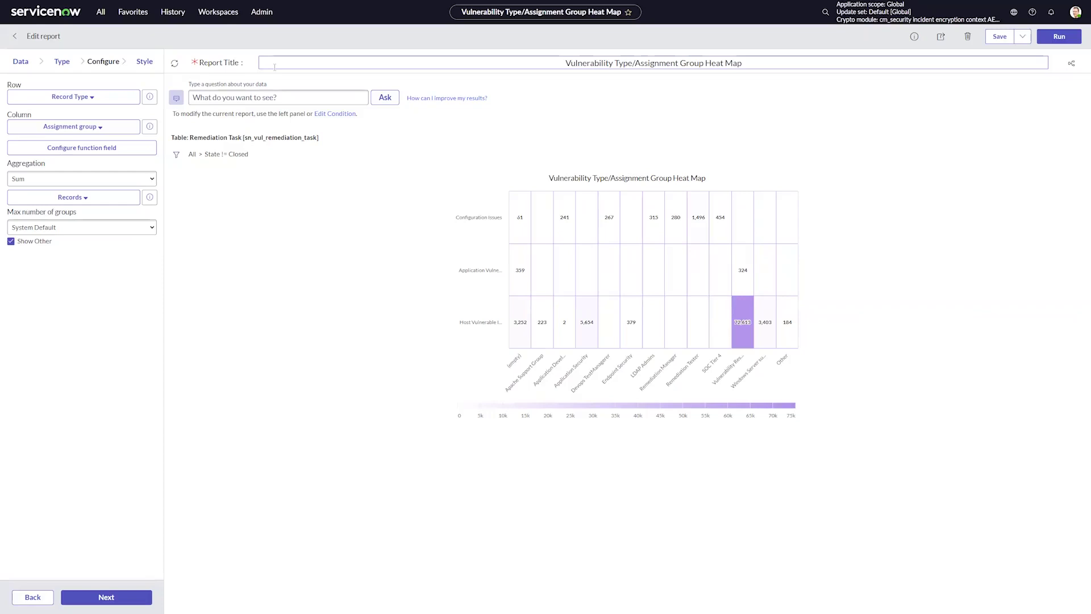
{"action": "mouse_move", "coordinate": [742, 336]}
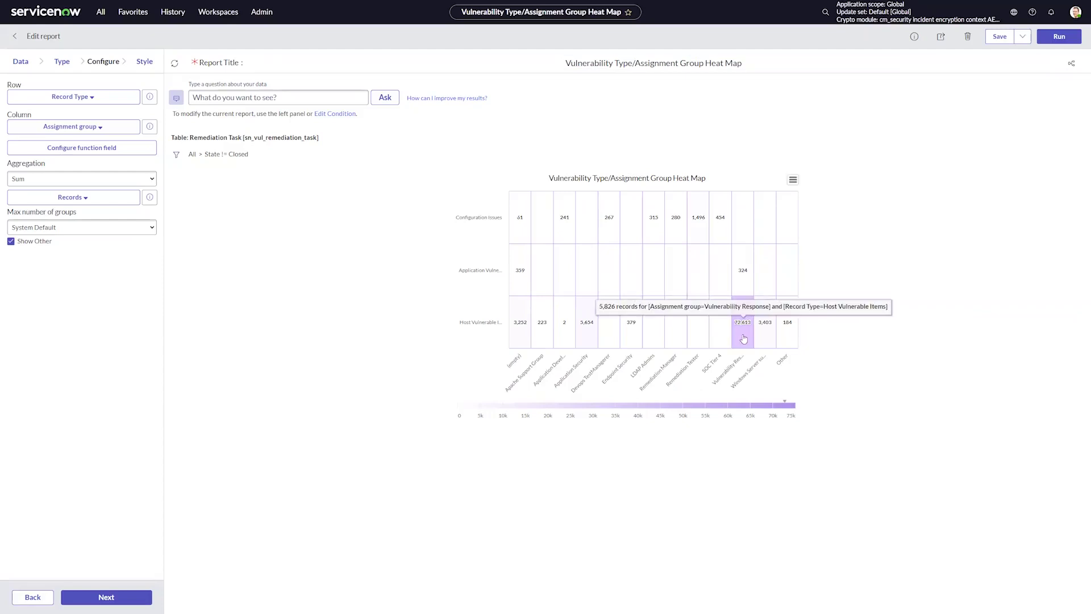